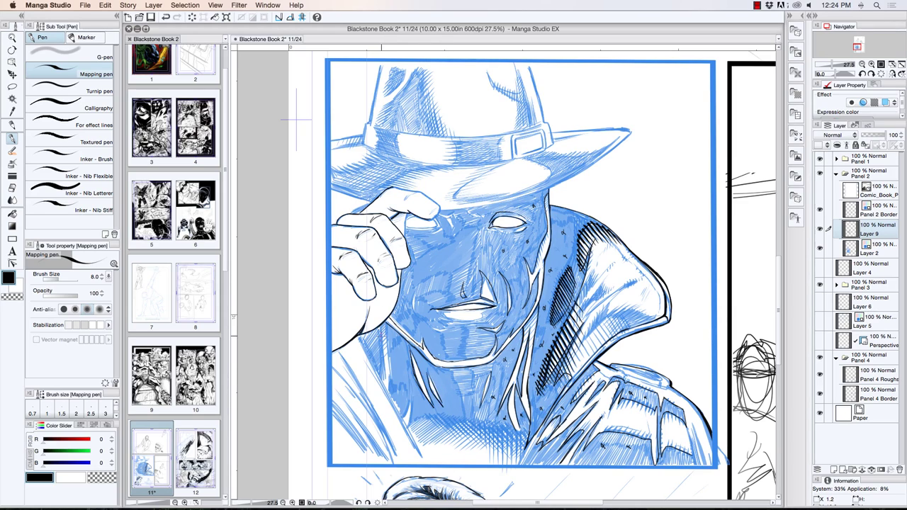
Ink eight thin size-8 Mapping pen strokes along the coat collar under the chin
left_click_drag(385, 319, 387, 386)
left_click_drag(377, 323, 381, 372)
left_click_drag(359, 333, 407, 427)
mouse_move(387, 390)
left_mouse_down()
mouse_move(418, 450)
mouse_move(396, 458)
left_mouse_up()
left_click_drag(374, 411, 395, 451)
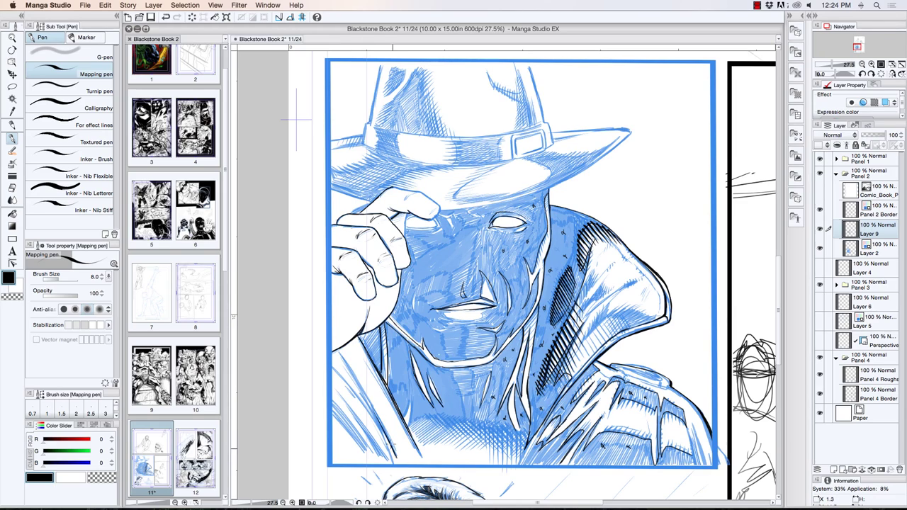
left_click_drag(365, 395, 391, 449)
left_click_drag(407, 397, 411, 431)
left_click_drag(400, 398, 408, 419)
Zoom in on the collar, set the Mapping pen to size 17, and ink short shoulder lines
left_click(12, 37)
left_click(570, 237)
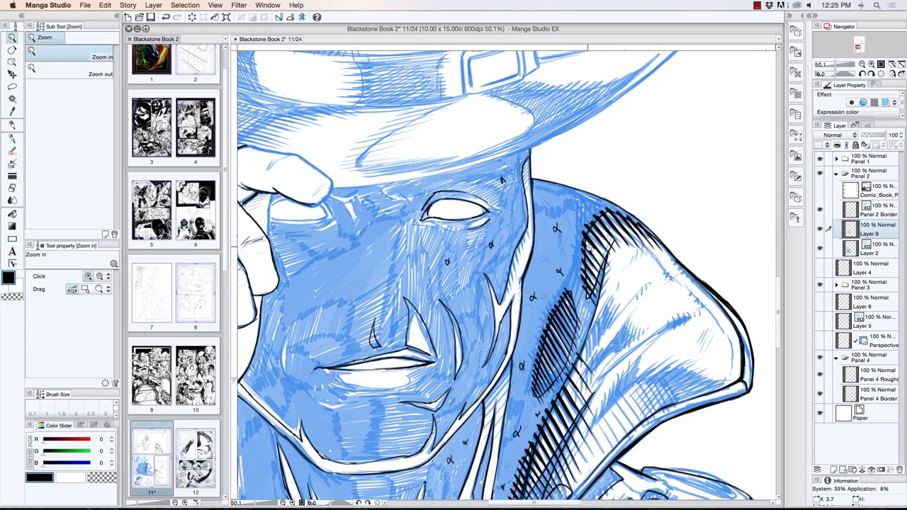
left_click(570, 238)
left_click(12, 142)
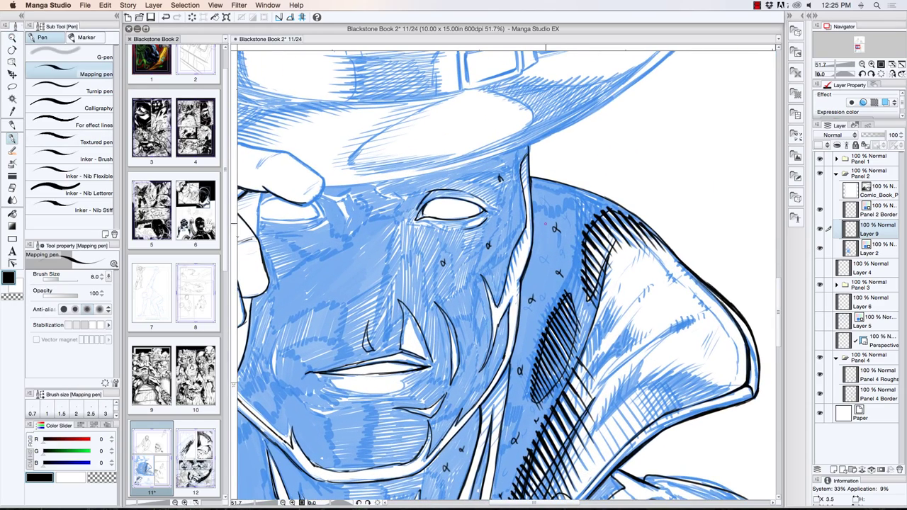
left_click_drag(546, 211, 547, 254)
key("bracketright")
key("bracketright")
key("bracketright")
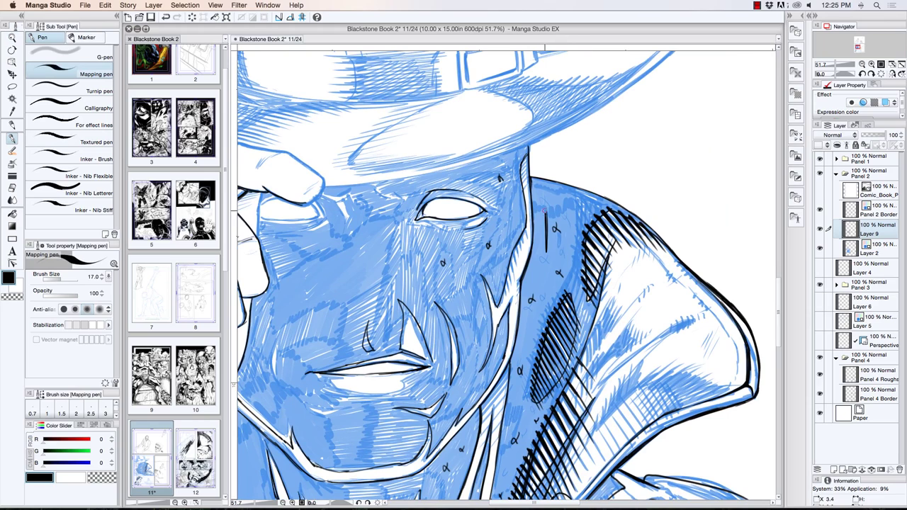
left_click_drag(533, 183, 535, 231)
Ink a bold, thickened outline down the collar edge
mouse_move(588, 303)
left_mouse_down()
mouse_move(604, 262)
mouse_move(593, 320)
left_mouse_up()
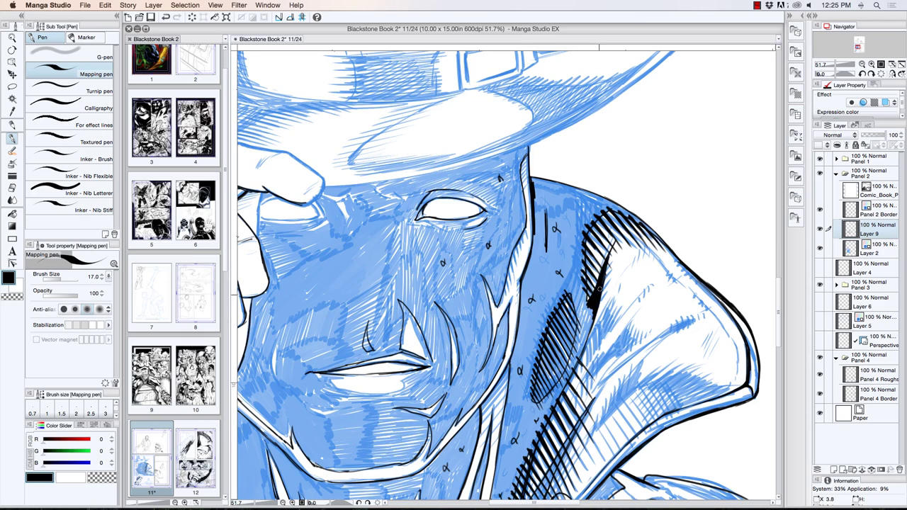
left_click_drag(601, 275, 574, 366)
left_click_drag(582, 332, 557, 391)
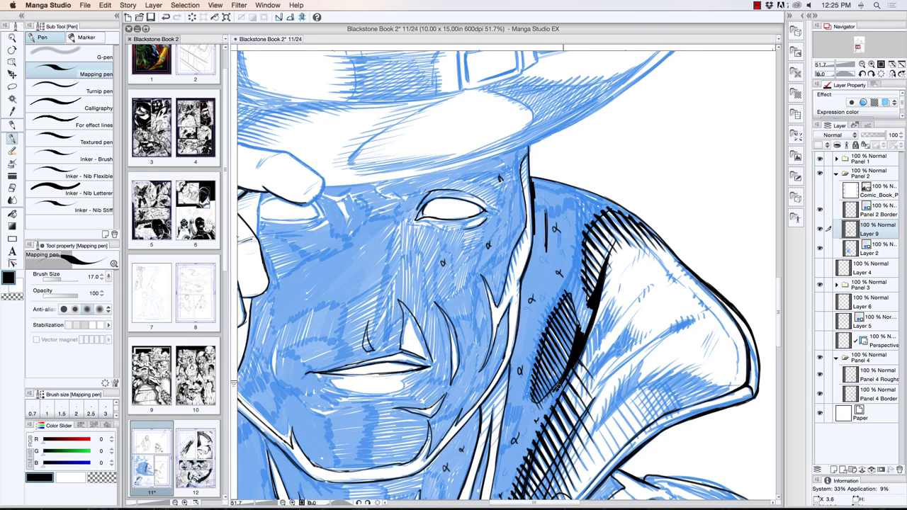
left_click_drag(575, 357, 561, 394)
mouse_move(584, 343)
left_mouse_down()
mouse_move(544, 401)
mouse_move(560, 394)
left_mouse_up()
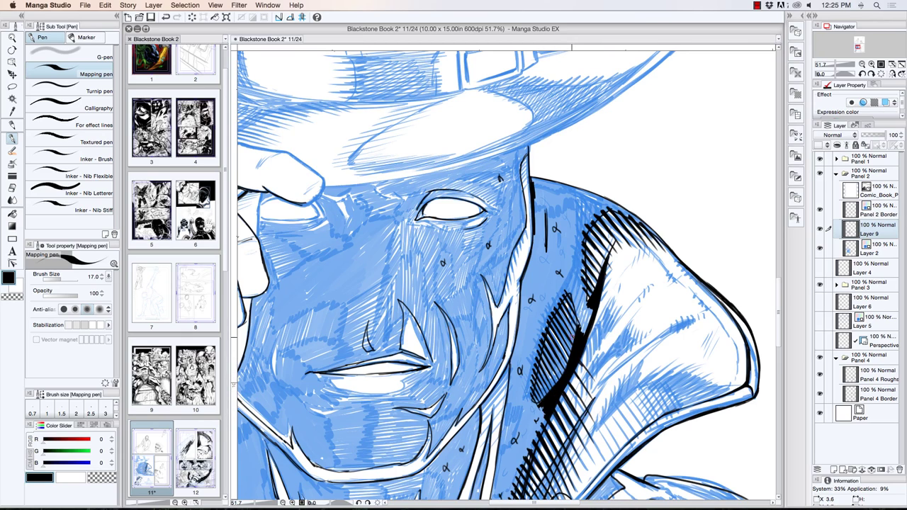
Ink a bold neck line and thicken the shoulder edge outline
left_click_drag(511, 363, 507, 396)
mouse_move(511, 364)
left_mouse_down()
mouse_move(534, 183)
mouse_move(611, 203)
mouse_move(663, 242)
left_mouse_up()
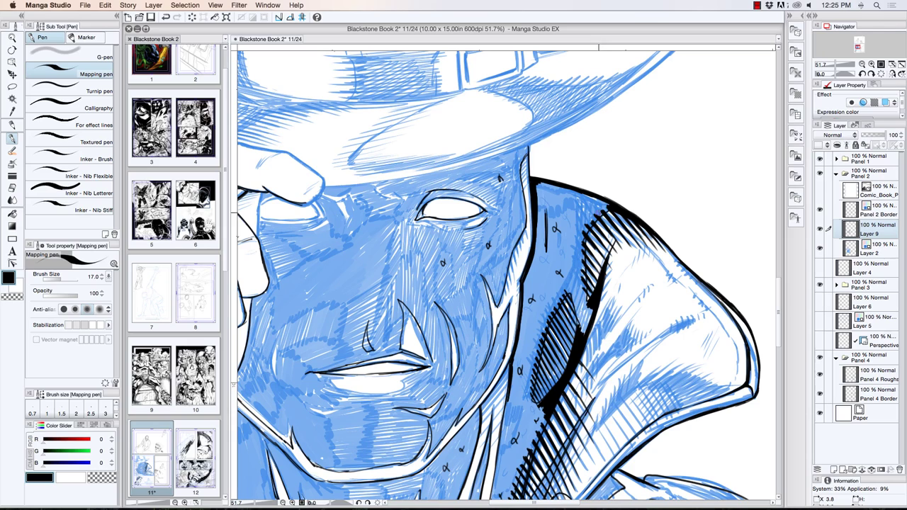
mouse_move(604, 207)
left_mouse_down()
mouse_move(578, 241)
mouse_move(583, 334)
left_mouse_up()
mouse_move(574, 297)
left_mouse_down()
mouse_move(584, 337)
mouse_move(578, 295)
left_mouse_up()
left_click_drag(582, 326, 580, 276)
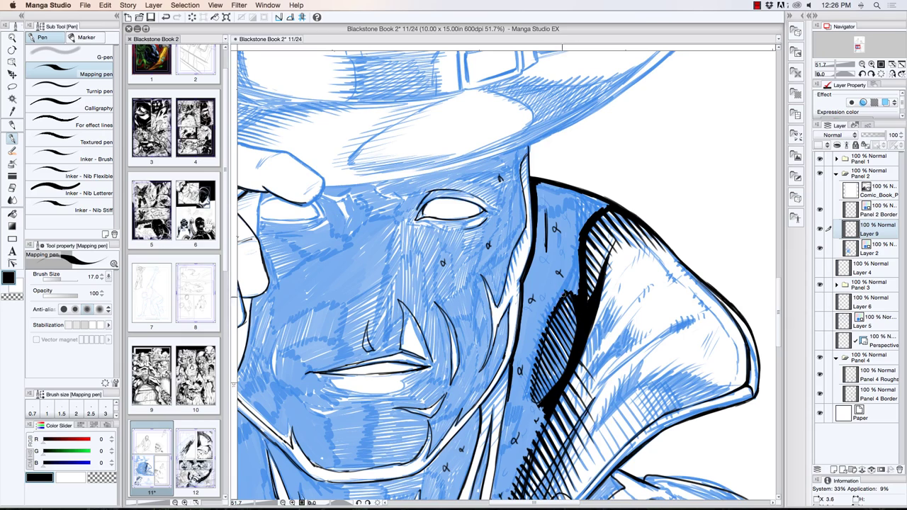
mouse_move(556, 293)
left_mouse_down()
mouse_move(532, 388)
mouse_move(540, 402)
left_mouse_up()
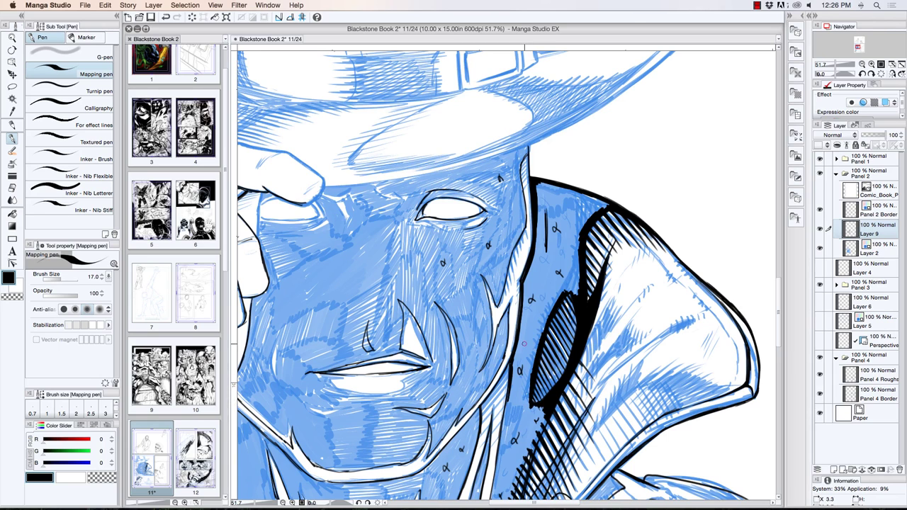
Pan down and darken the lower collar edge and its hatching
left_click_drag(488, 413, 507, 304)
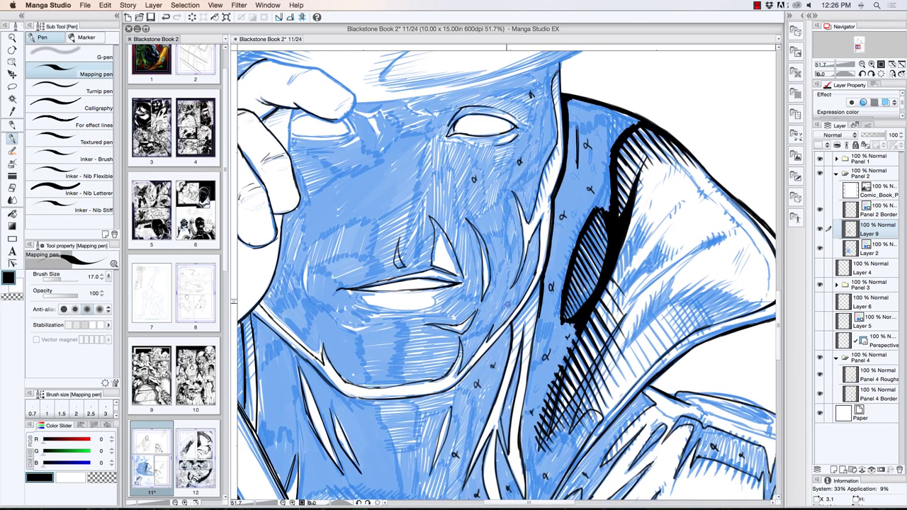
mouse_move(577, 327)
left_mouse_down()
mouse_move(542, 406)
mouse_move(539, 450)
left_mouse_up()
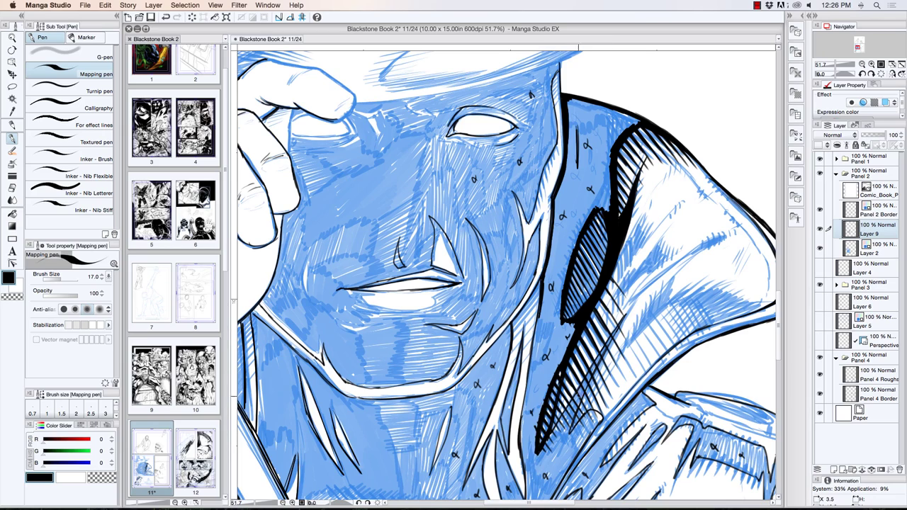
left_click_drag(570, 414, 549, 439)
left_click_drag(578, 392, 551, 435)
left_click_drag(592, 369, 575, 408)
left_click_drag(600, 354, 586, 376)
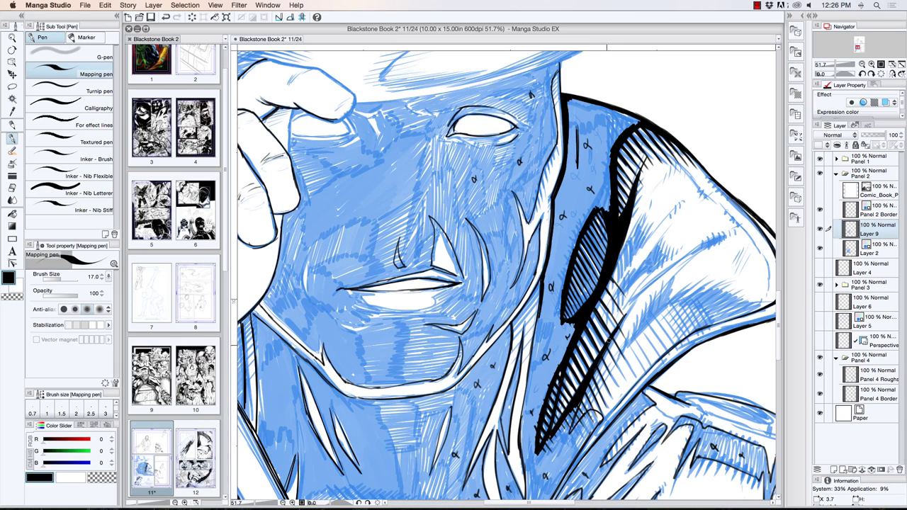
mouse_move(576, 403)
left_mouse_down()
mouse_move(560, 448)
mouse_move(598, 412)
mouse_move(565, 466)
left_mouse_up()
Ink heavy lines down the neck edge, filling the bottom black
left_click_drag(545, 289, 532, 376)
left_click_drag(534, 333, 522, 422)
left_click_drag(524, 387, 524, 463)
mouse_move(524, 428)
left_mouse_down()
mouse_move(527, 457)
mouse_move(534, 454)
mouse_move(493, 361)
mouse_move(523, 427)
left_mouse_up()
left_click_drag(519, 389, 519, 459)
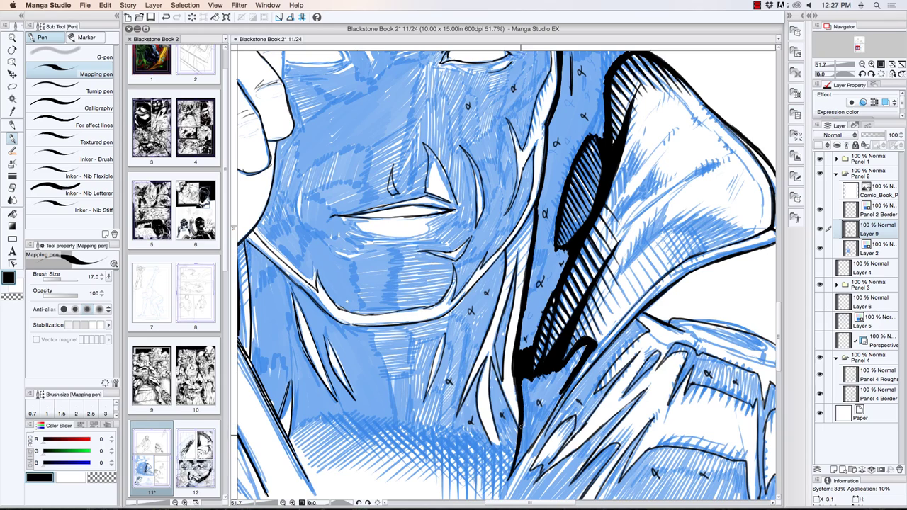
Fill the wedge between the collar and neck with solid black pen strokes
mouse_move(520, 425)
left_mouse_down()
mouse_move(521, 468)
mouse_move(530, 449)
left_mouse_up()
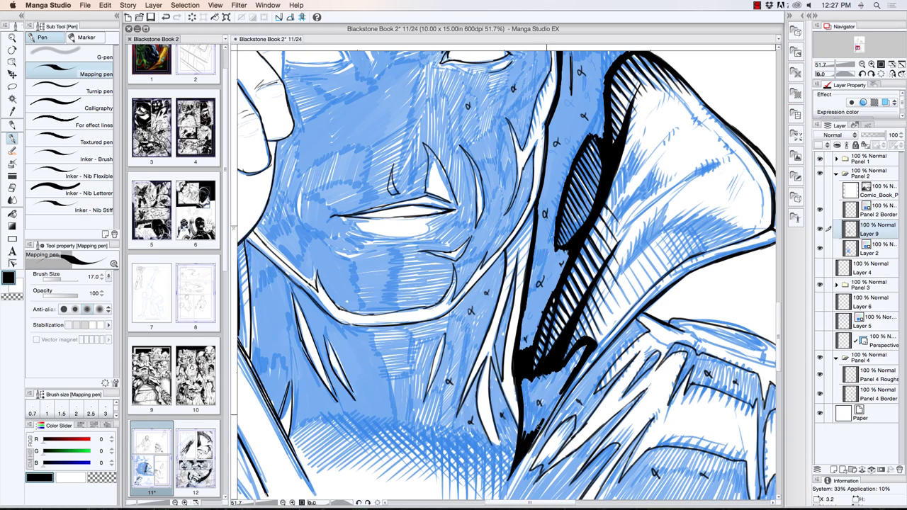
left_click_drag(550, 401, 533, 444)
left_click_drag(565, 386, 526, 439)
mouse_move(532, 408)
left_mouse_down()
mouse_move(523, 438)
mouse_move(524, 425)
mouse_move(496, 428)
left_mouse_up()
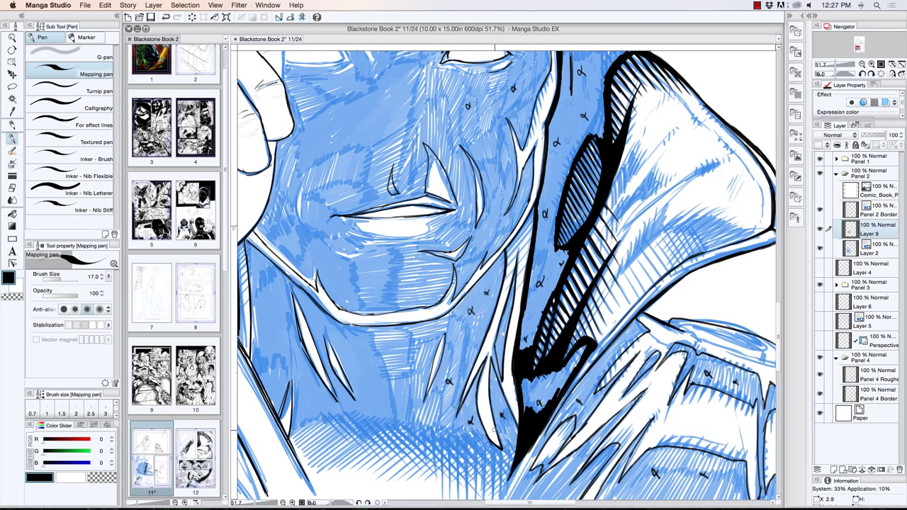
mouse_move(494, 382)
left_mouse_down()
mouse_move(492, 404)
mouse_move(489, 372)
mouse_move(500, 431)
left_mouse_up()
mouse_move(495, 398)
left_mouse_down()
mouse_move(503, 430)
mouse_move(512, 423)
mouse_move(519, 437)
mouse_move(499, 443)
left_mouse_up()
mouse_move(523, 380)
left_mouse_down()
mouse_move(524, 412)
mouse_move(566, 381)
left_mouse_up()
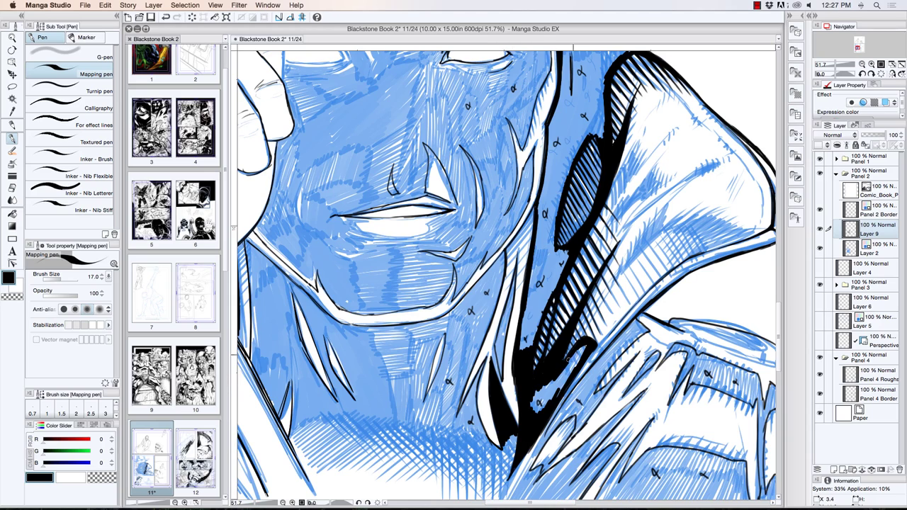
mouse_move(566, 350)
left_mouse_down()
mouse_move(584, 365)
mouse_move(581, 374)
mouse_move(567, 400)
mouse_move(539, 397)
mouse_move(529, 407)
mouse_move(542, 410)
left_mouse_up()
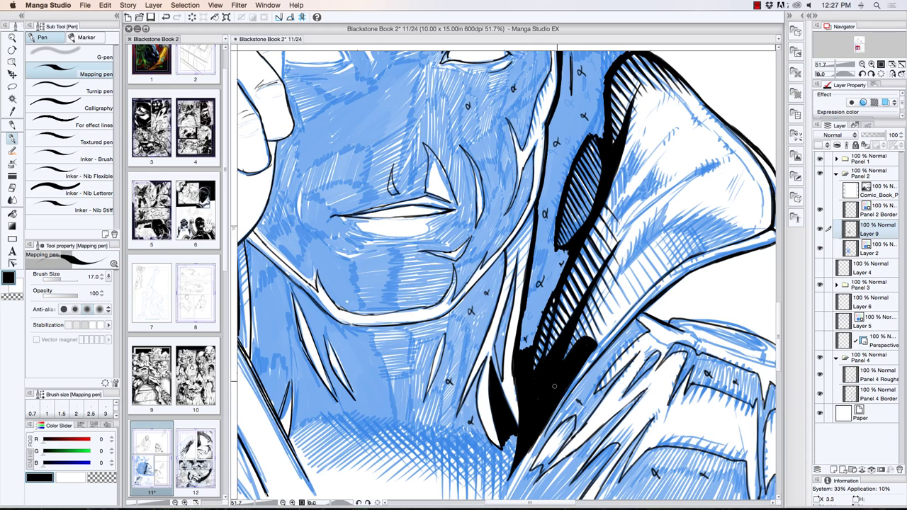
left_click(12, 55)
Zoom out to show the hat, then ink one black stroke on the coat lapel
left_click(381, 246)
mouse_move(381, 247)
left_mouse_down()
mouse_move(405, 273)
mouse_move(459, 303)
left_mouse_up()
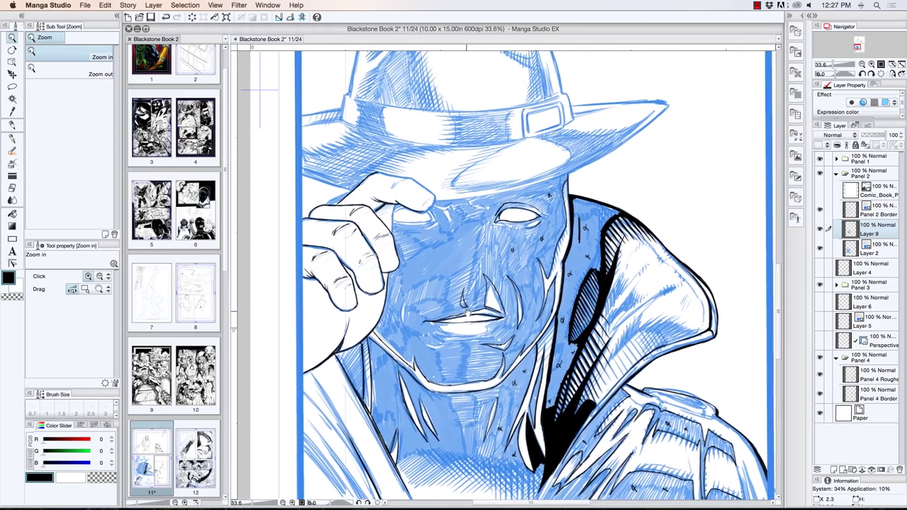
left_click(12, 132)
left_click_drag(562, 308, 559, 341)
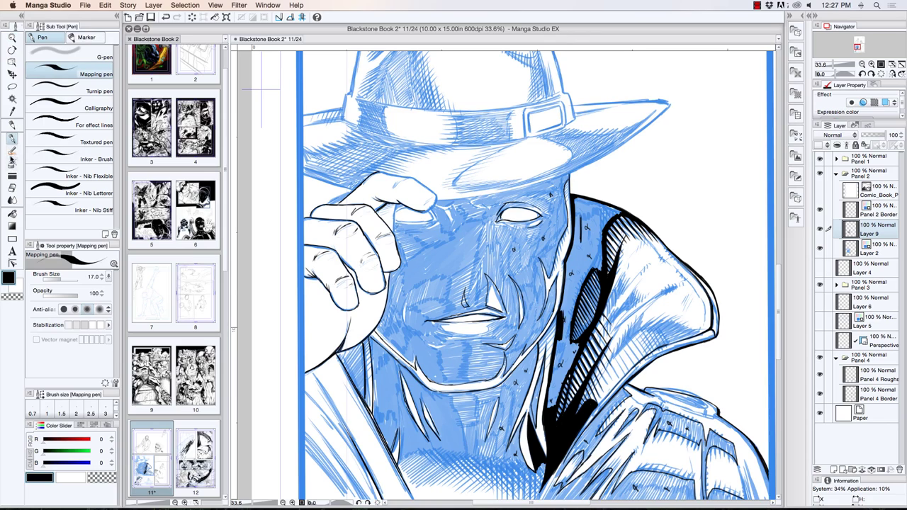
Fill the collar shadow beside the face solid black, then dab out three white specks
left_click(12, 214)
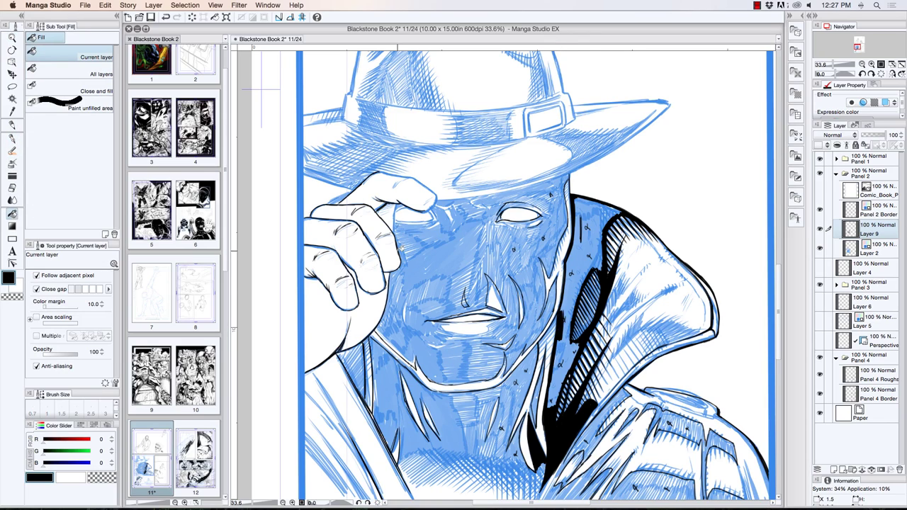
left_click(585, 257)
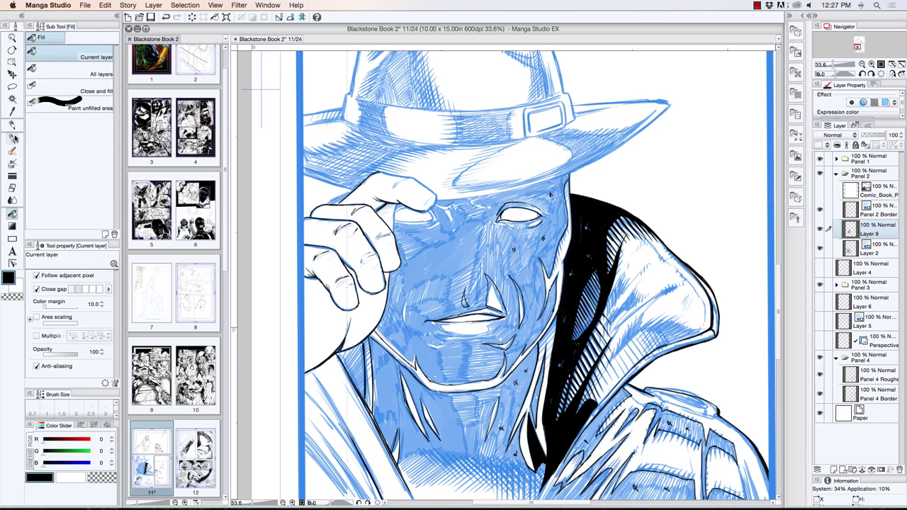
key("p")
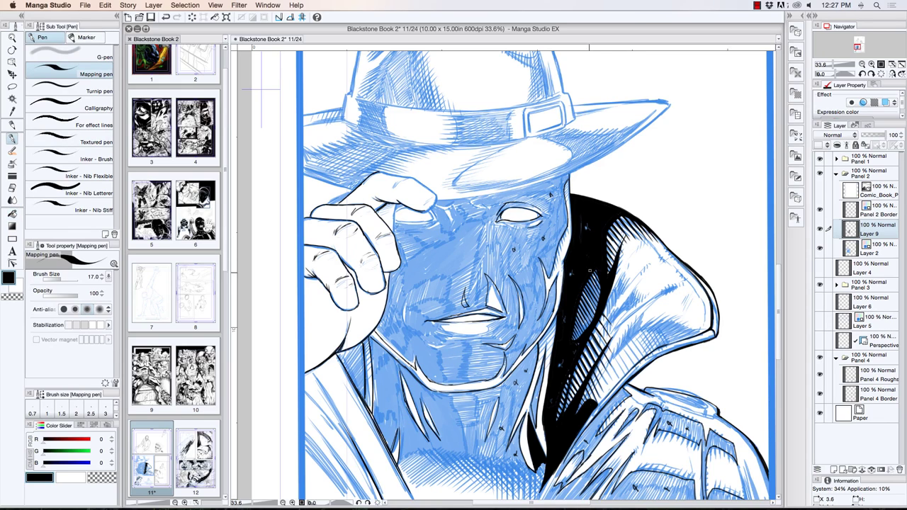
left_click(570, 276)
left_click(581, 227)
left_click(559, 365)
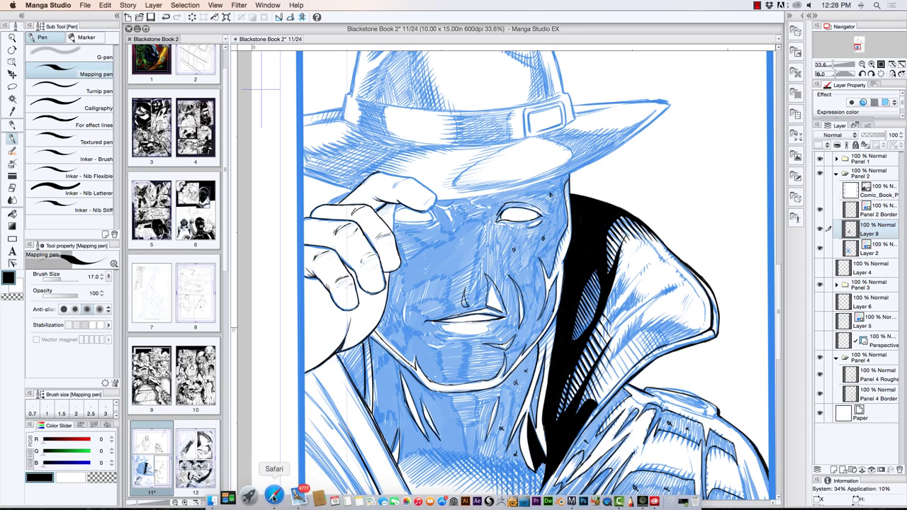
Review the Patreon comic book art creator page in Safari, then return to Manga Studio
left_click(282, 500)
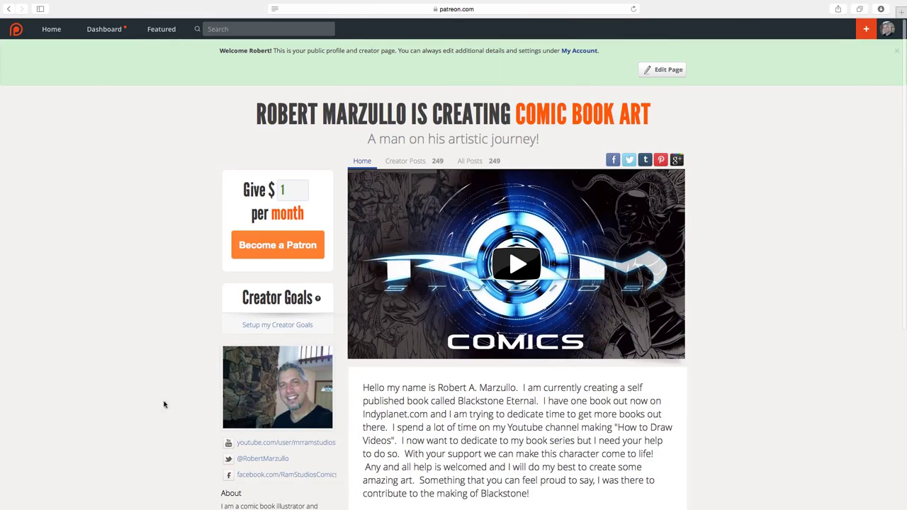
scroll(200, 439, "down", 4)
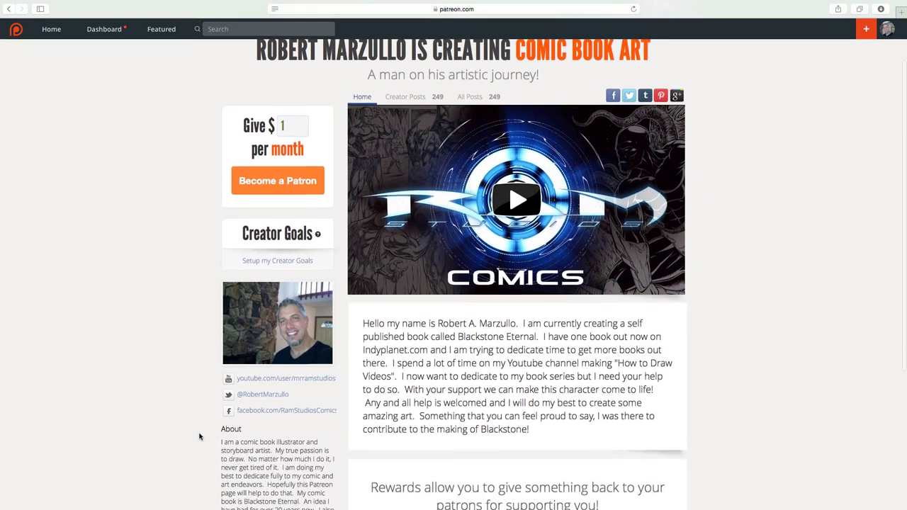
scroll(199, 437, "down", 1)
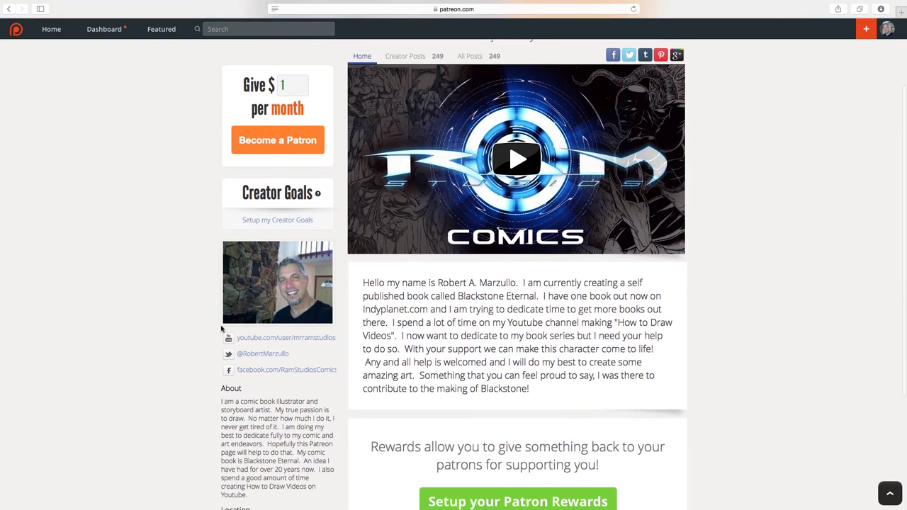
scroll(172, 354, "down", 3)
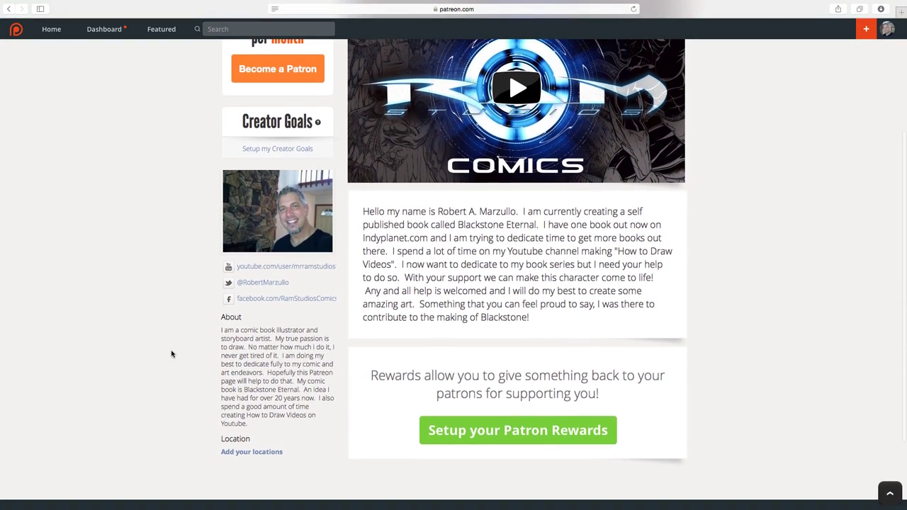
scroll(172, 354, "down", 2)
scroll(172, 354, "down", 1)
scroll(171, 354, "up", 2)
scroll(172, 355, "up", 2)
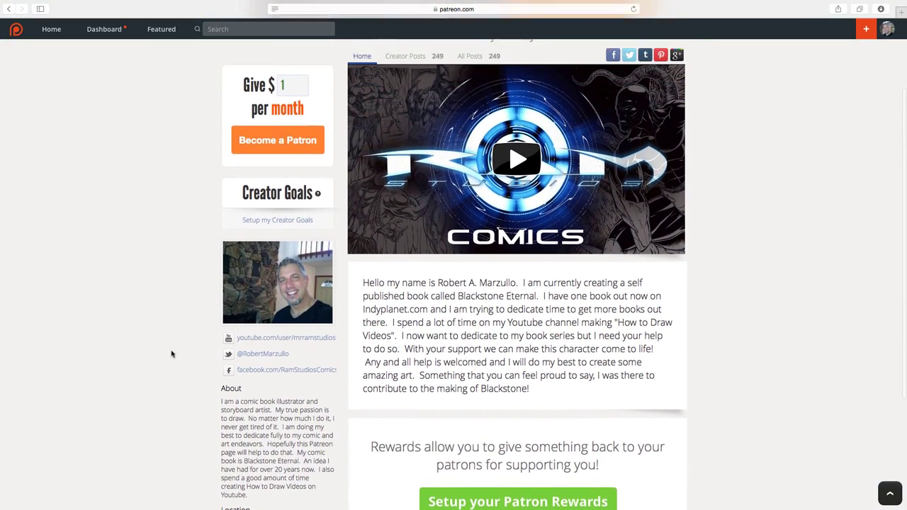
scroll(172, 355, "up", 2)
scroll(172, 354, "up", 3)
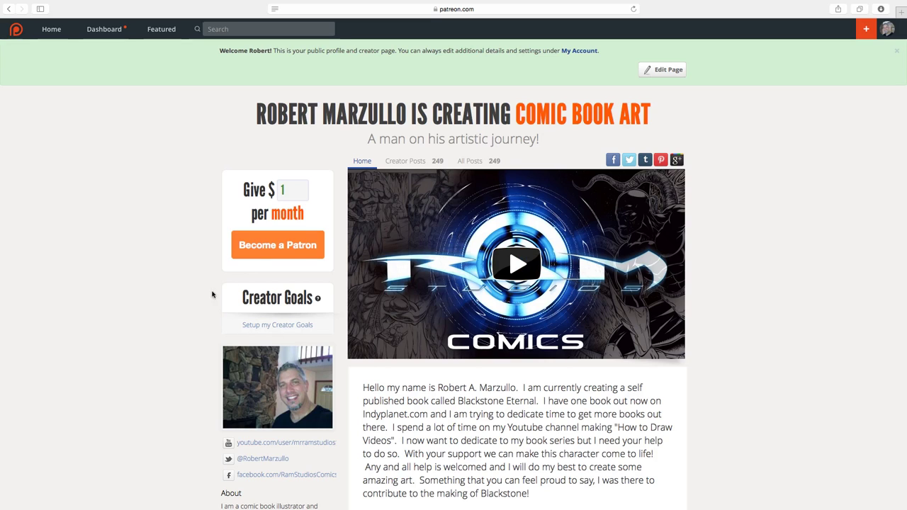
scroll(205, 306, "down", 2)
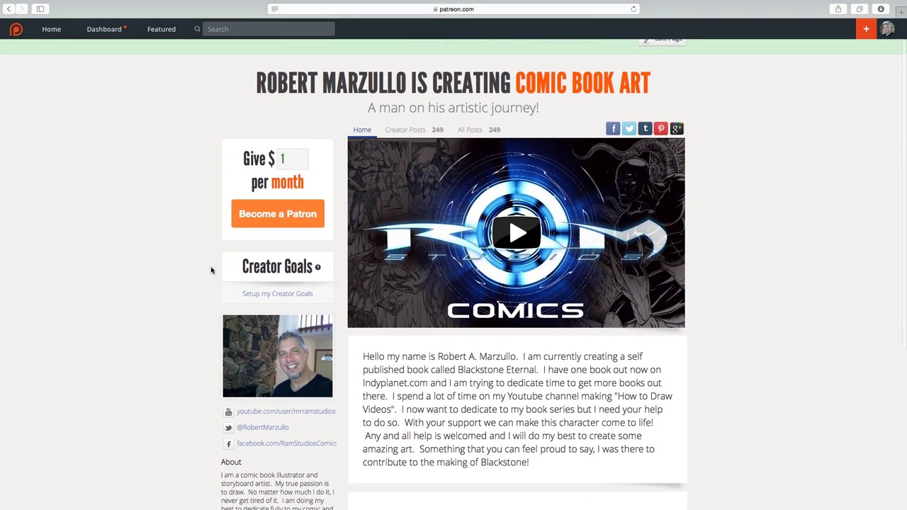
scroll(175, 261, "down", 2)
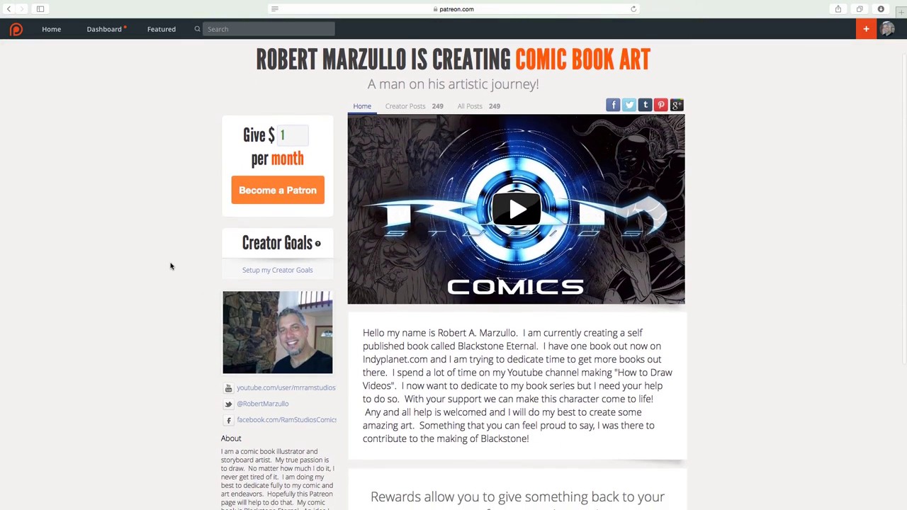
scroll(170, 267, "up", 1)
scroll(171, 267, "up", 1)
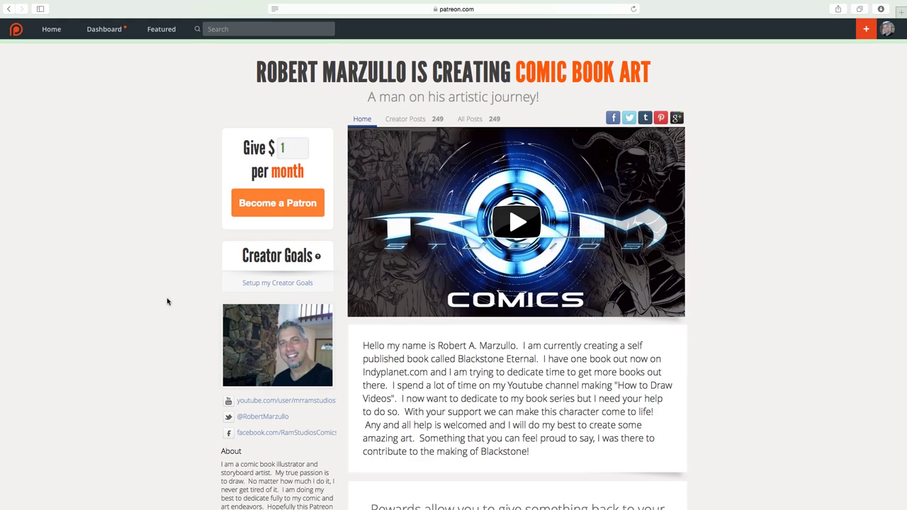
scroll(167, 301, "down", 3)
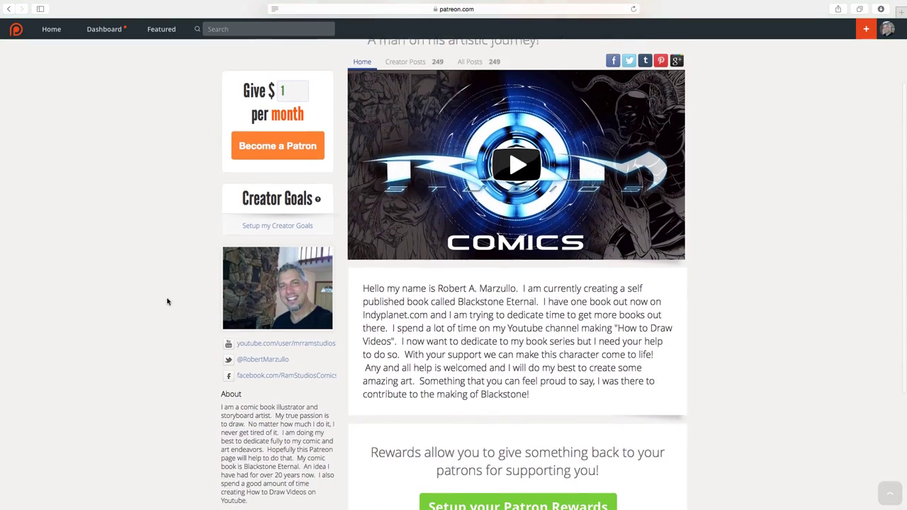
scroll(170, 318, "down", 2)
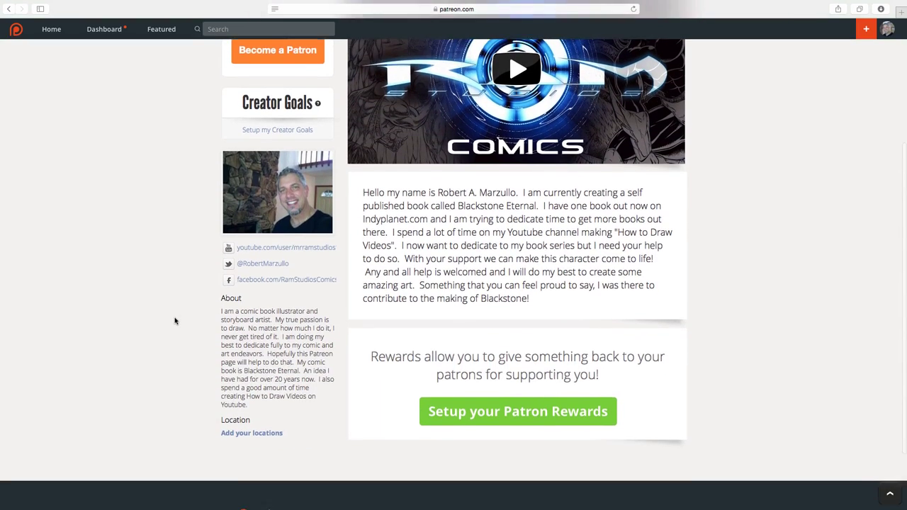
scroll(170, 319, "up", 5)
scroll(175, 321, "up", 3)
scroll(175, 321, "up", 1)
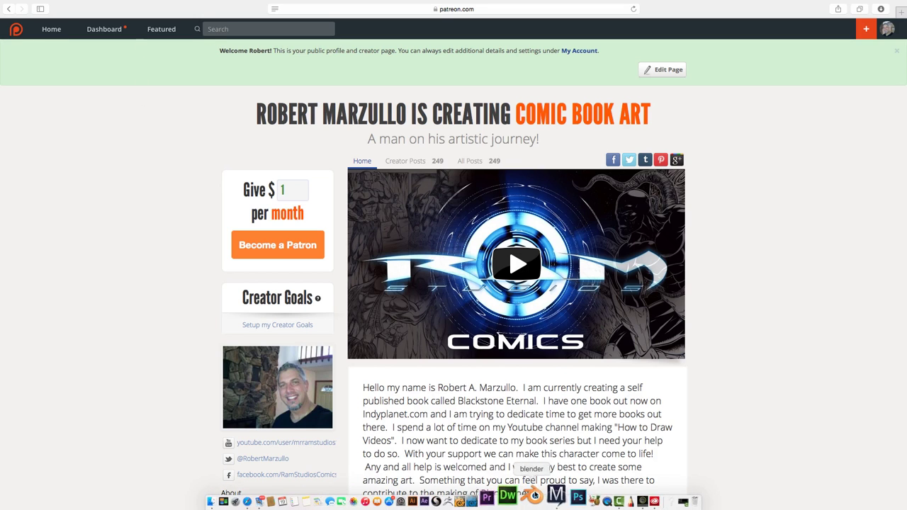
mouse_move(532, 496)
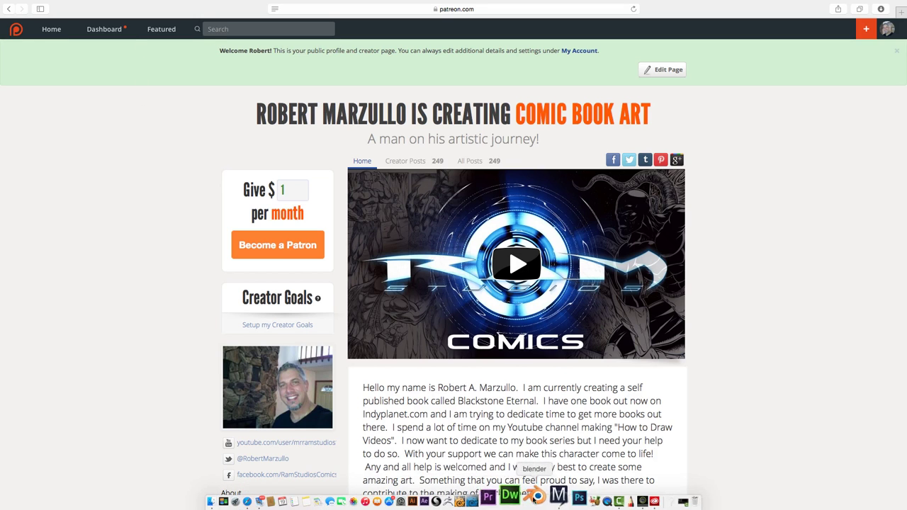
left_click(547, 496)
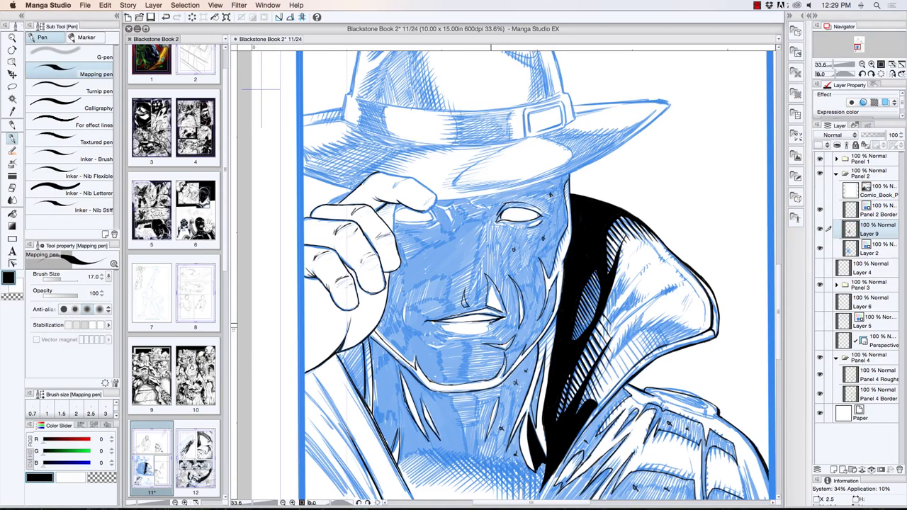
Ink a thin line under the lower lip and a short stroke on the left cheek
mouse_move(499, 319)
left_mouse_down()
mouse_move(473, 333)
mouse_move(443, 322)
left_mouse_up()
mouse_move(471, 333)
left_mouse_down()
mouse_move(422, 347)
mouse_move(447, 342)
left_mouse_up()
left_click_drag(406, 294, 404, 326)
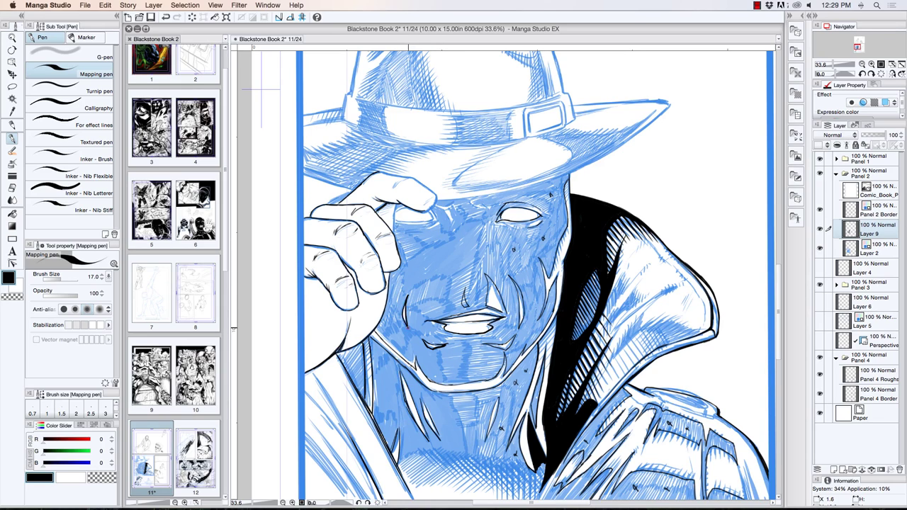
Ink the finger and knuckle edges and close gaps in the hat brim outline
mouse_move(390, 218)
left_mouse_down()
mouse_move(395, 224)
mouse_move(395, 213)
mouse_move(394, 233)
left_mouse_up()
mouse_move(378, 216)
left_mouse_down()
mouse_move(393, 234)
mouse_move(394, 271)
left_mouse_up()
left_click_drag(363, 231, 386, 287)
left_click_drag(367, 294, 336, 254)
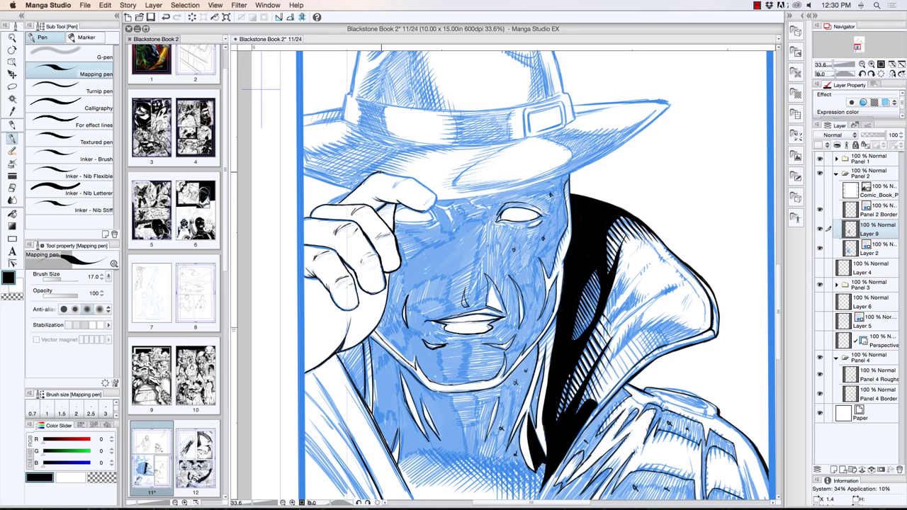
mouse_move(380, 172)
left_mouse_down()
mouse_move(416, 178)
mouse_move(437, 195)
mouse_move(425, 209)
mouse_move(433, 206)
left_mouse_up()
left_click_drag(388, 272, 386, 312)
left_click_drag(429, 210, 434, 221)
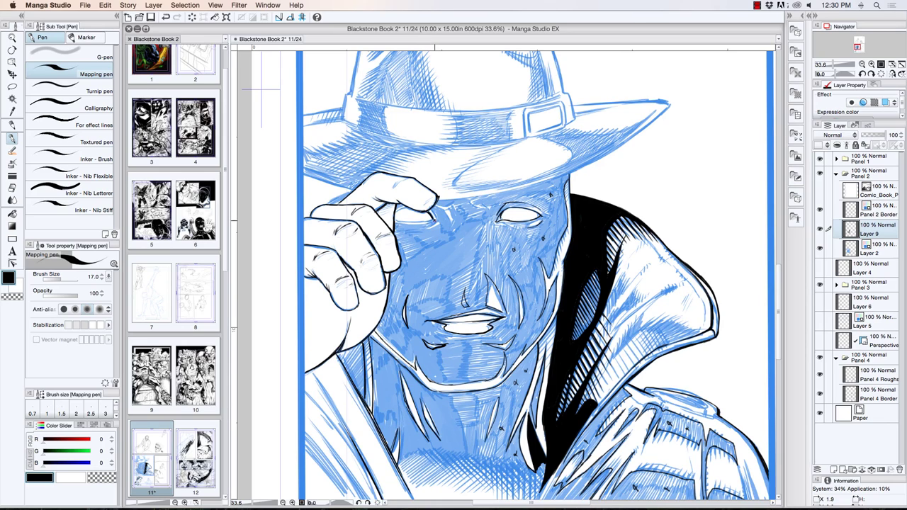